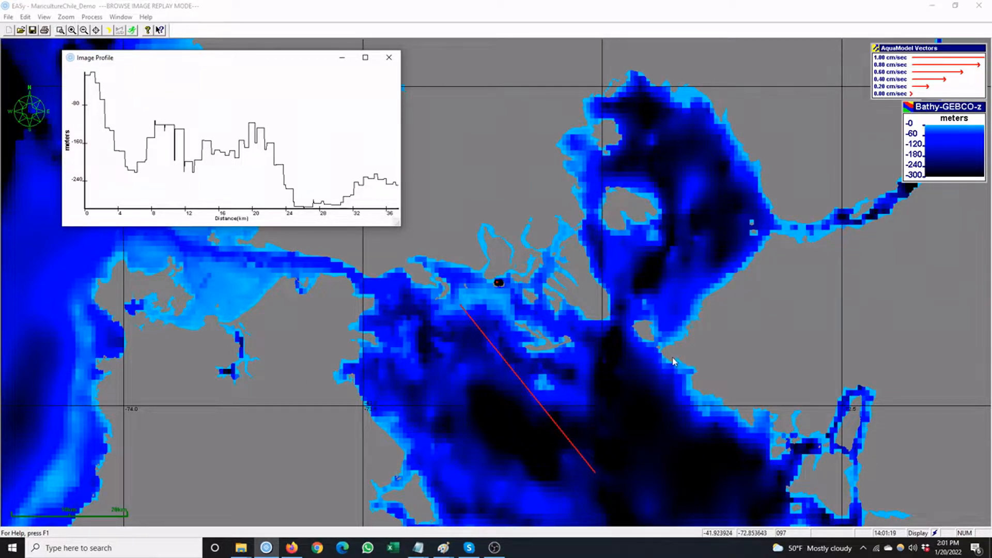
Step: Draw several transects across the bathymetry of the inland sea and the northern basin to examine their depth profiles
click(615, 396)
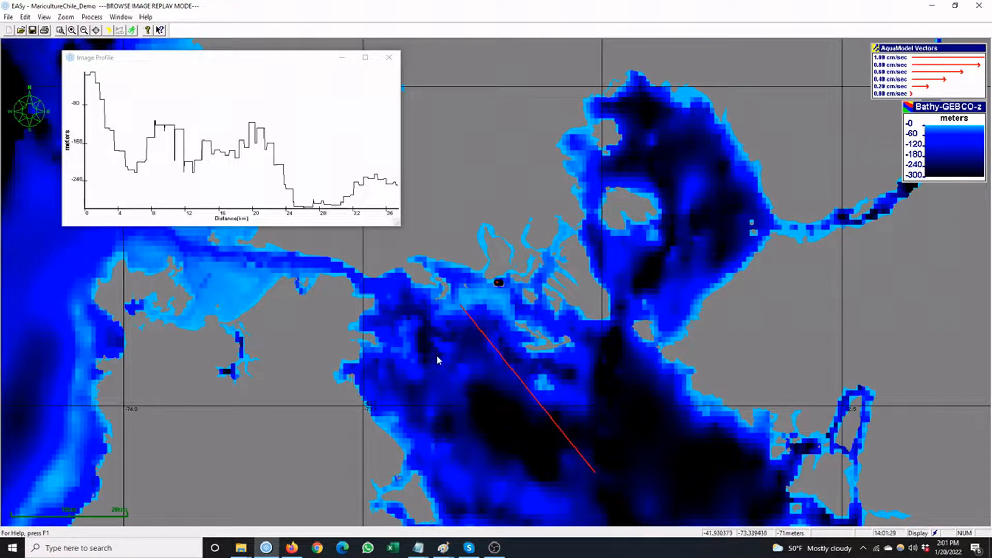
drag(423, 337, 643, 392)
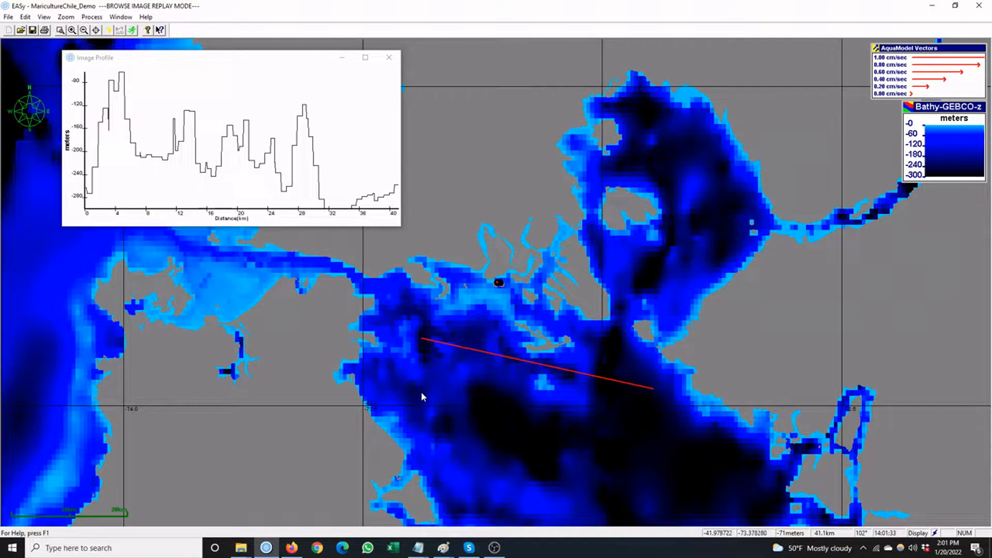
drag(422, 397, 653, 400)
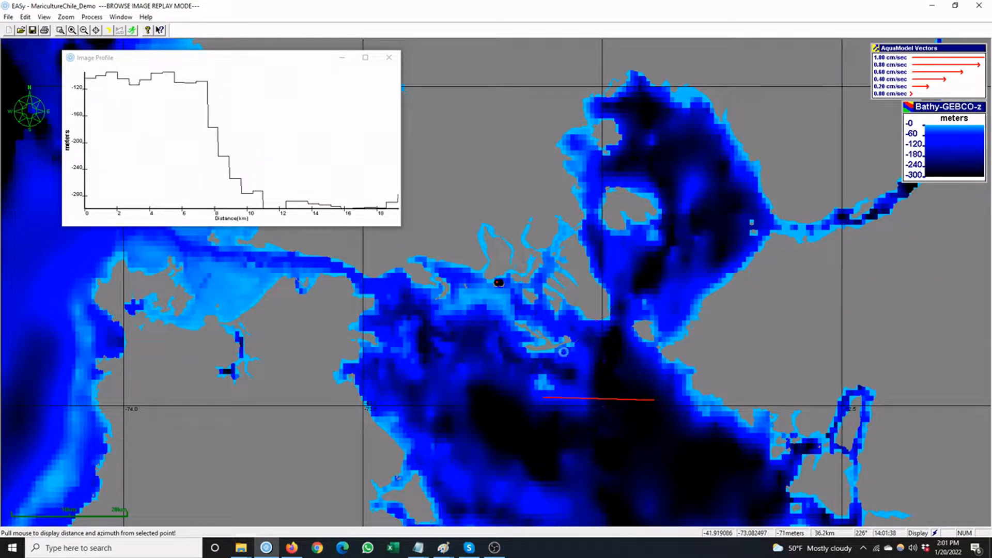
drag(563, 352, 563, 352)
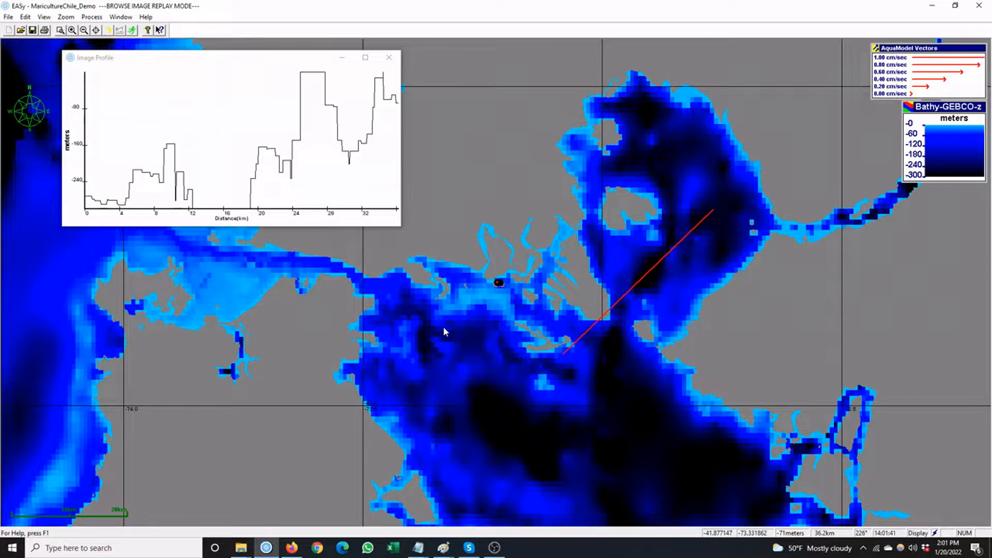
drag(403, 327, 583, 396)
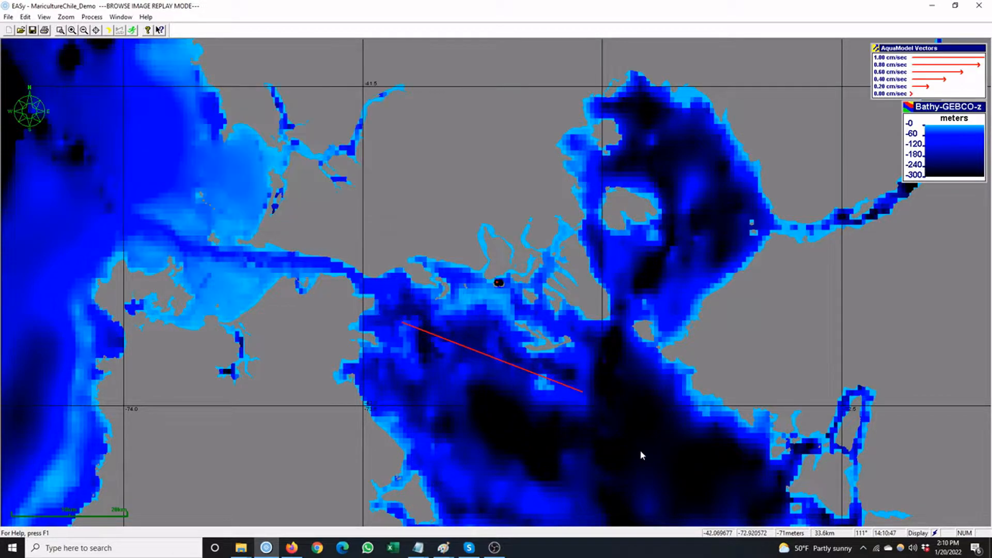
Step: Zoom in on the fish farm site until the model grid and both groups of pens can be inspected in detail
click(72, 30)
click(498, 284)
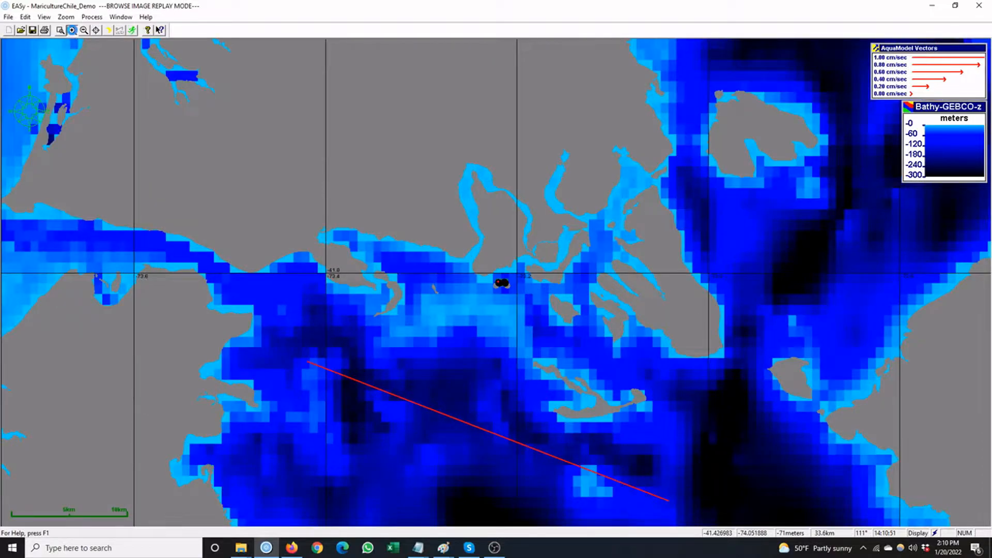
click(499, 283)
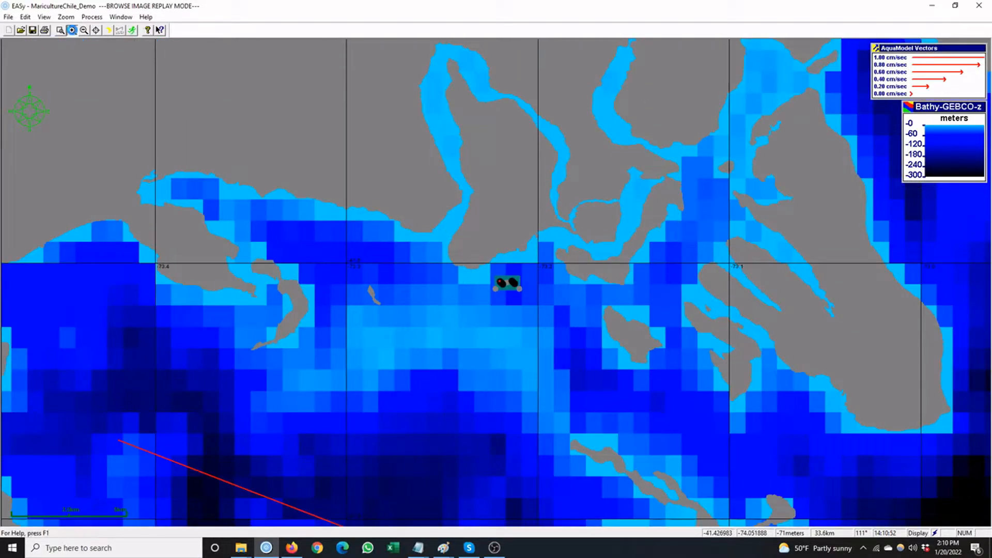
click(499, 282)
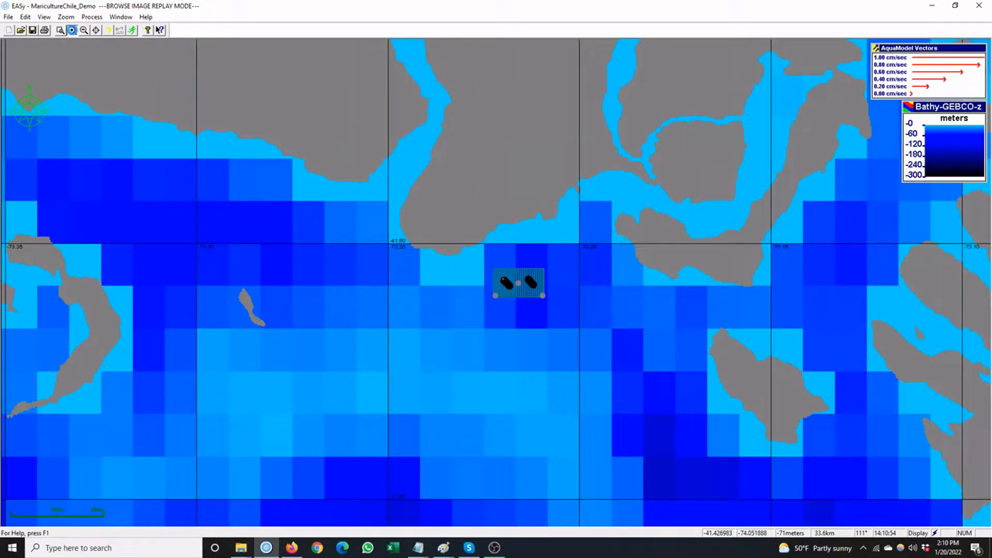
click(497, 283)
click(73, 32)
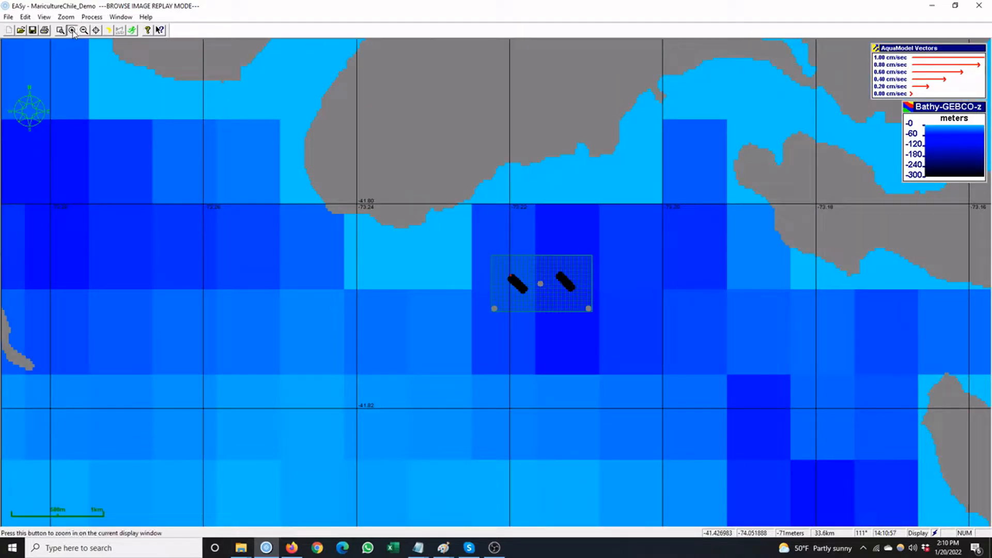
click(72, 32)
click(73, 32)
click(73, 31)
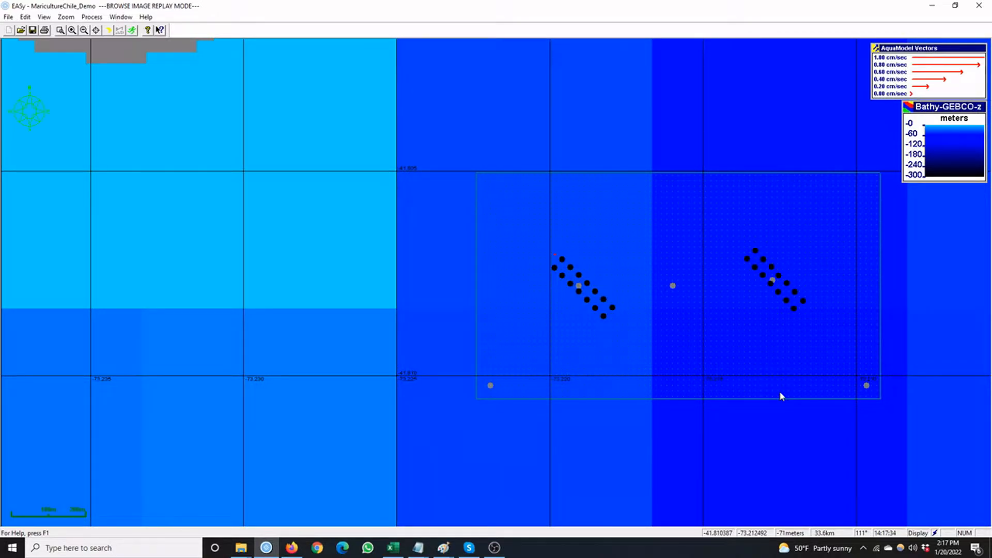
Step: Switch to Excel to review the simulation output in MaricultureChile_Demo CSV.csv, and minimize the workbook when done
click(393, 549)
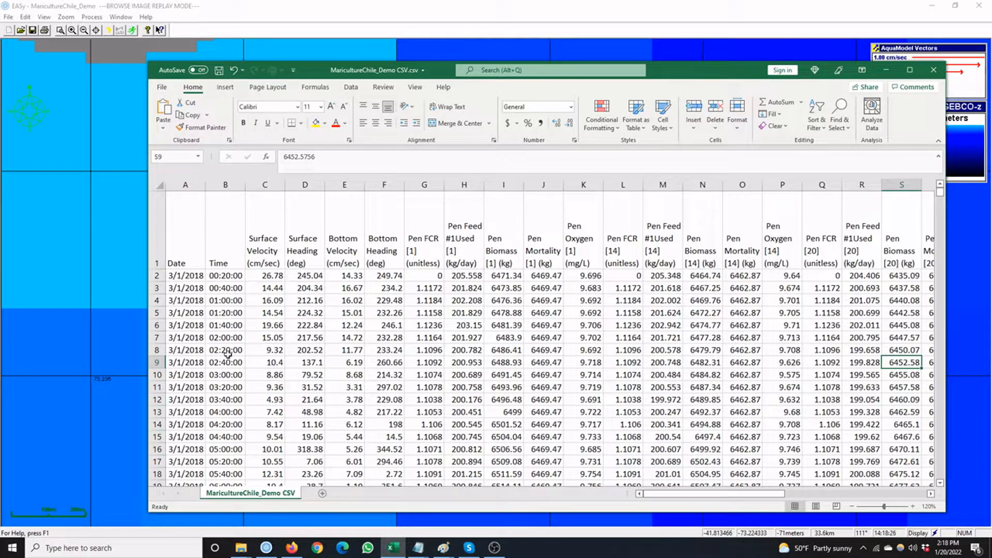
click(886, 72)
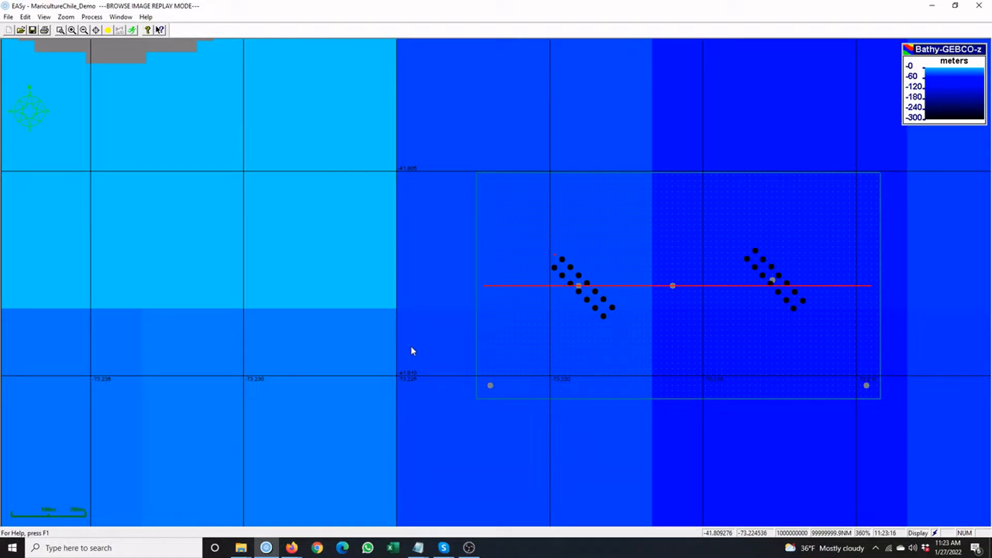
Step: Review the array, output, pens, conditions, operations, benthic and data source settings in the MaricultureChile_Demo Options, and close them
right_click(412, 348)
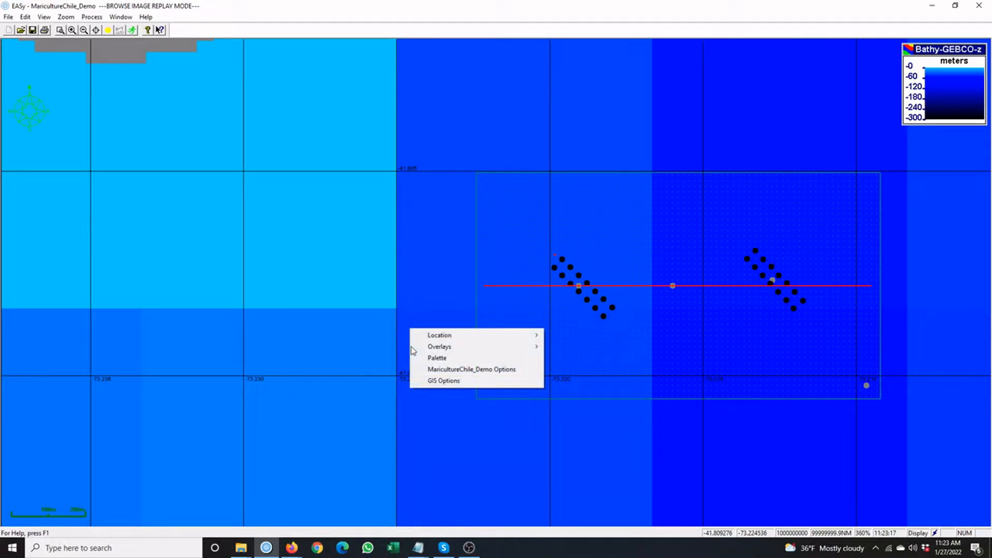
click(428, 369)
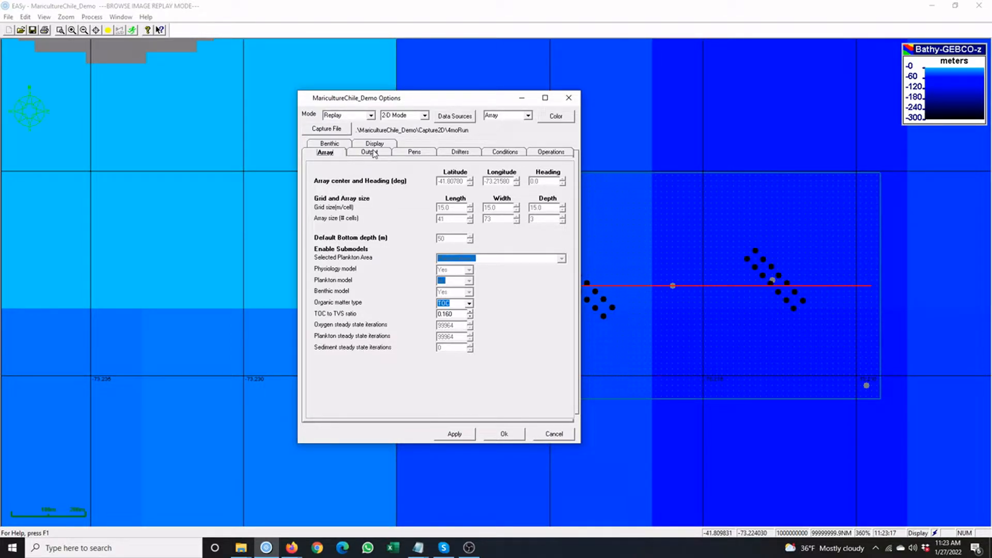
click(375, 152)
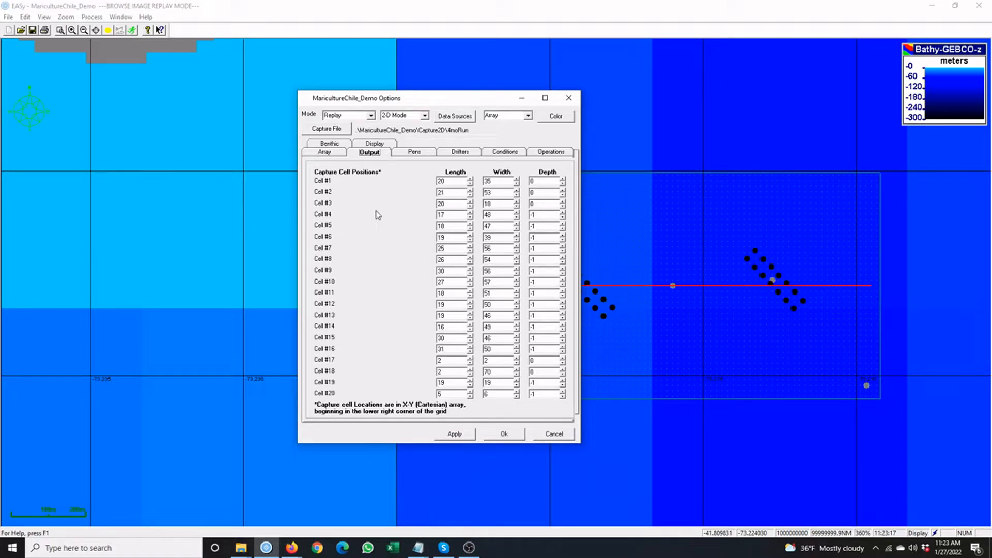
click(411, 153)
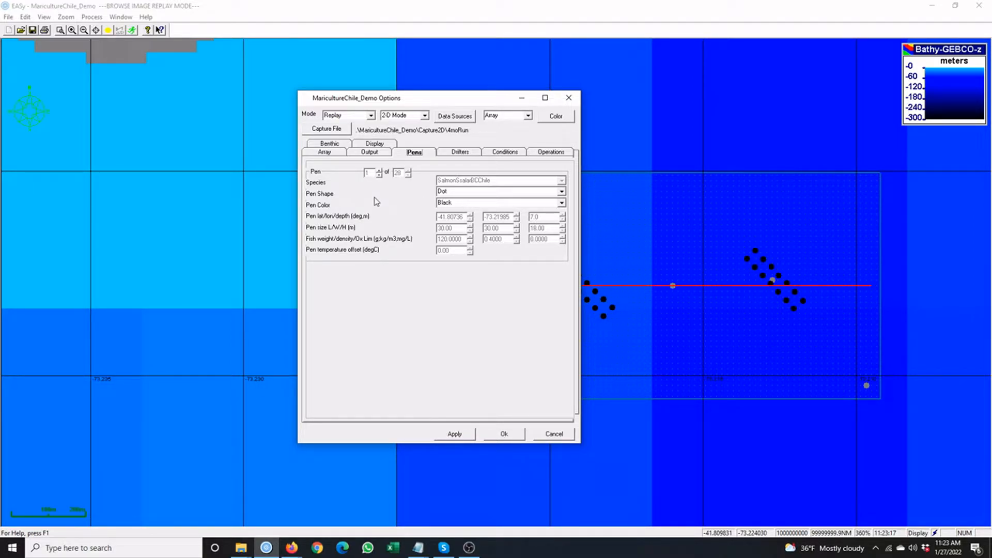
click(505, 152)
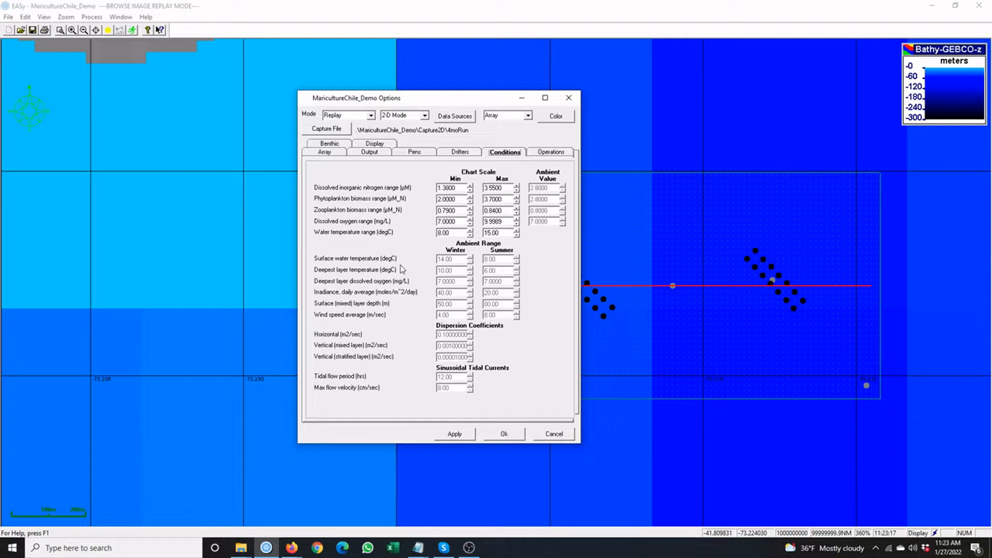
click(552, 153)
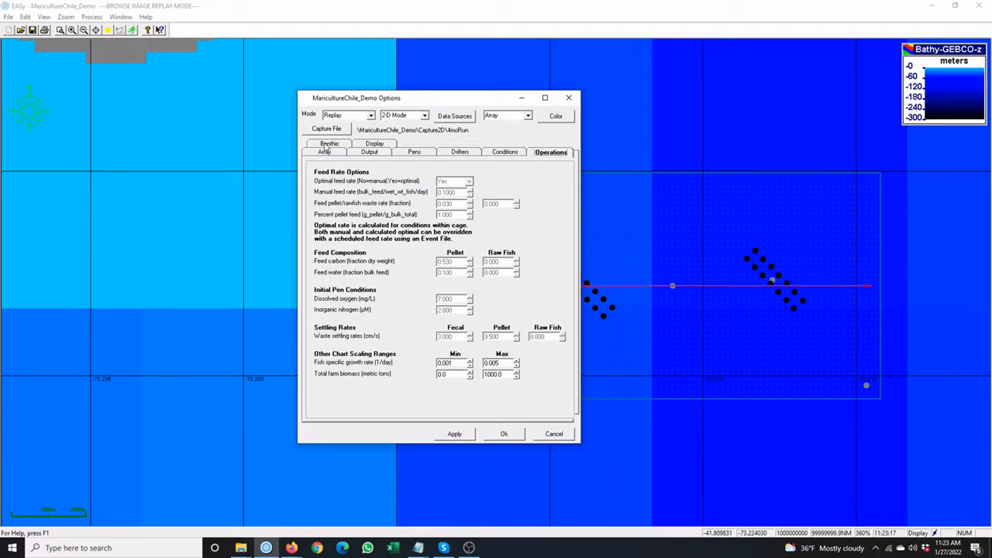
click(329, 144)
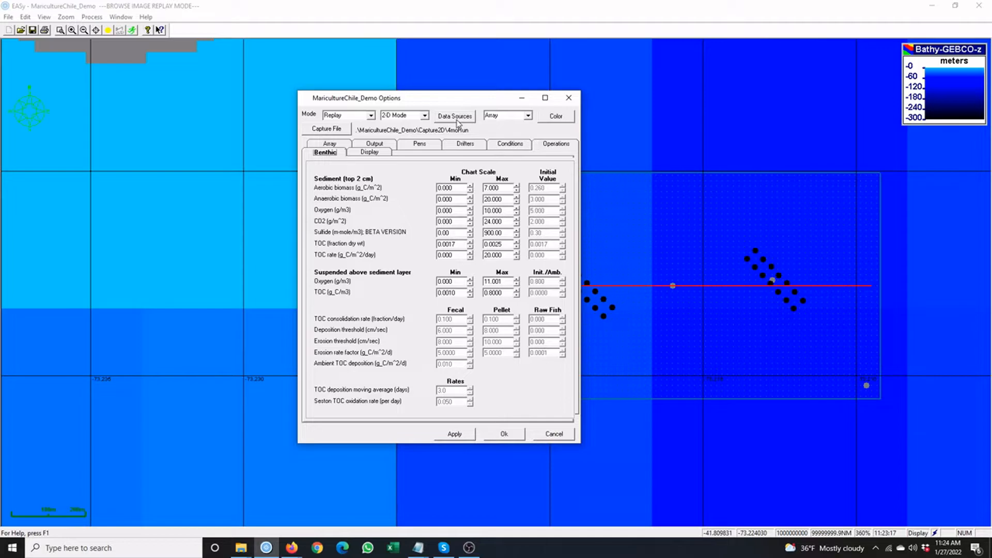
click(457, 122)
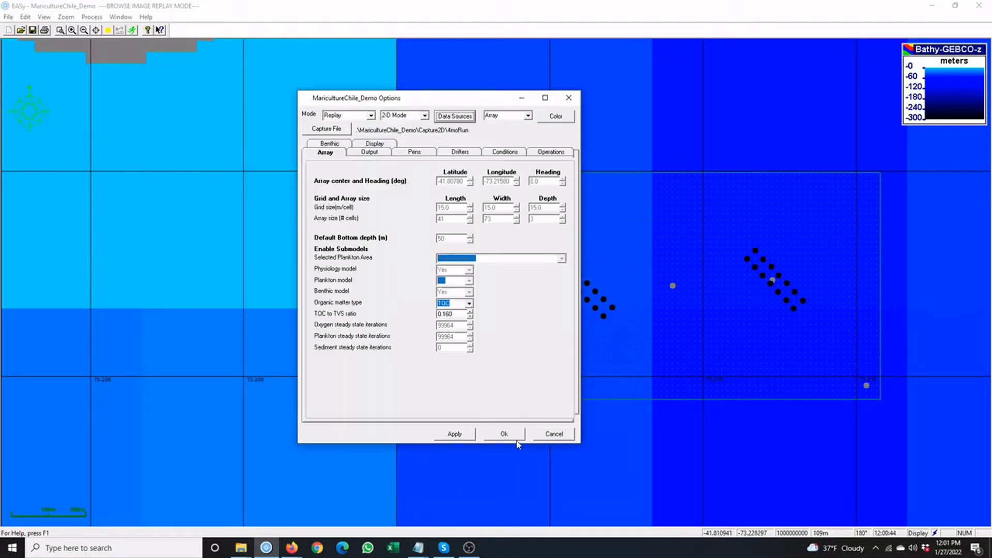
click(516, 439)
Step: Display the Nitrogen Profile, Nitrogen Transect, Sediment TOC, Total Biomass and Pen 1 Growth Rate plots
click(44, 17)
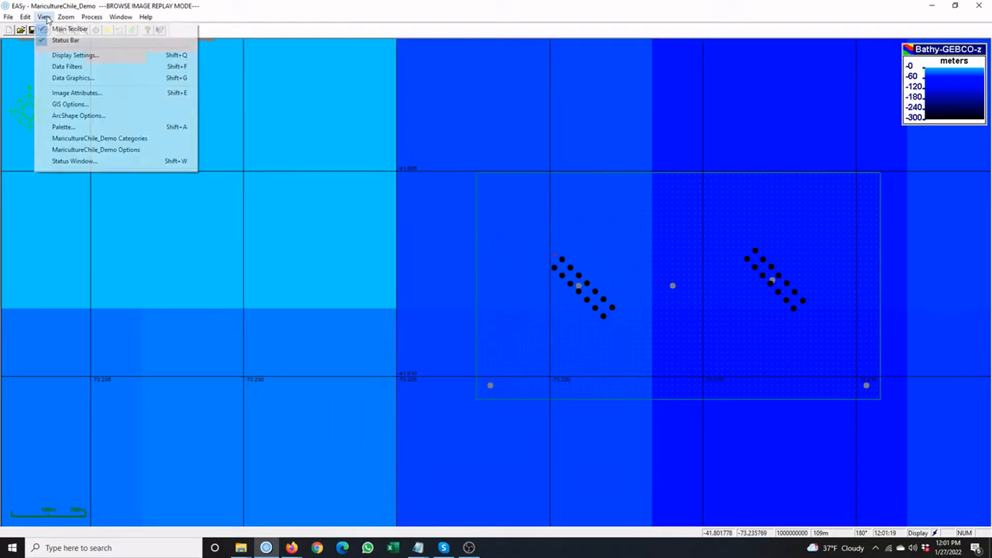
click(73, 78)
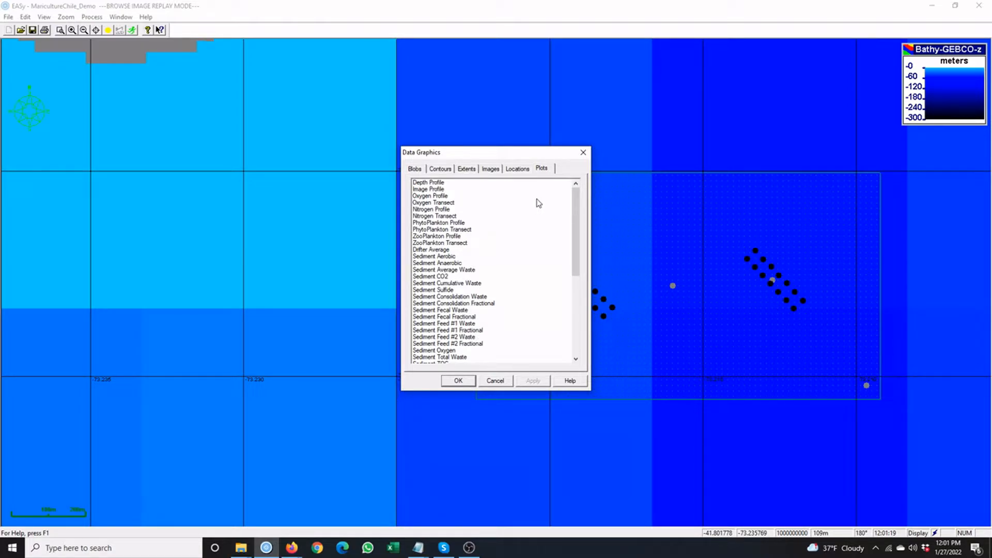
click(450, 217)
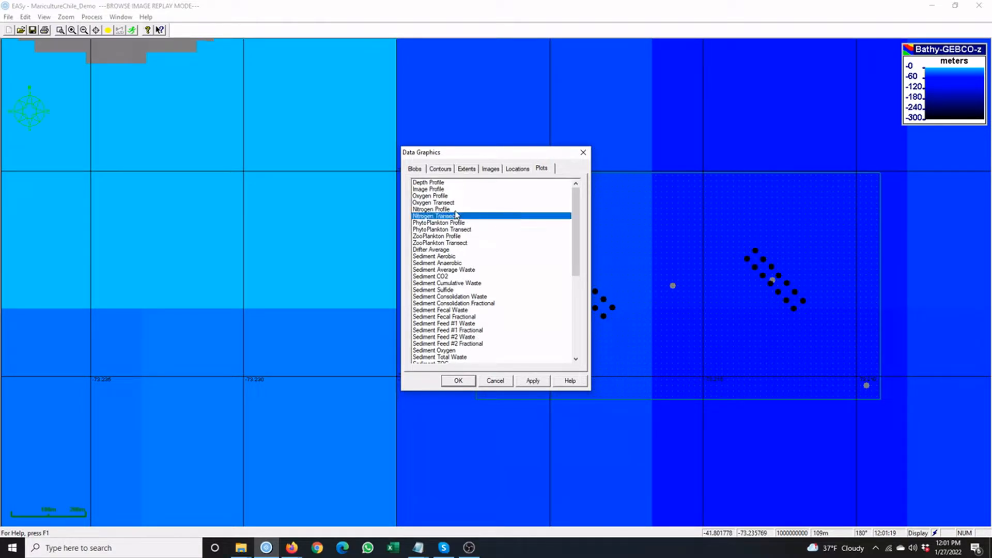
click(458, 210)
scroll(468, 293, down, 6)
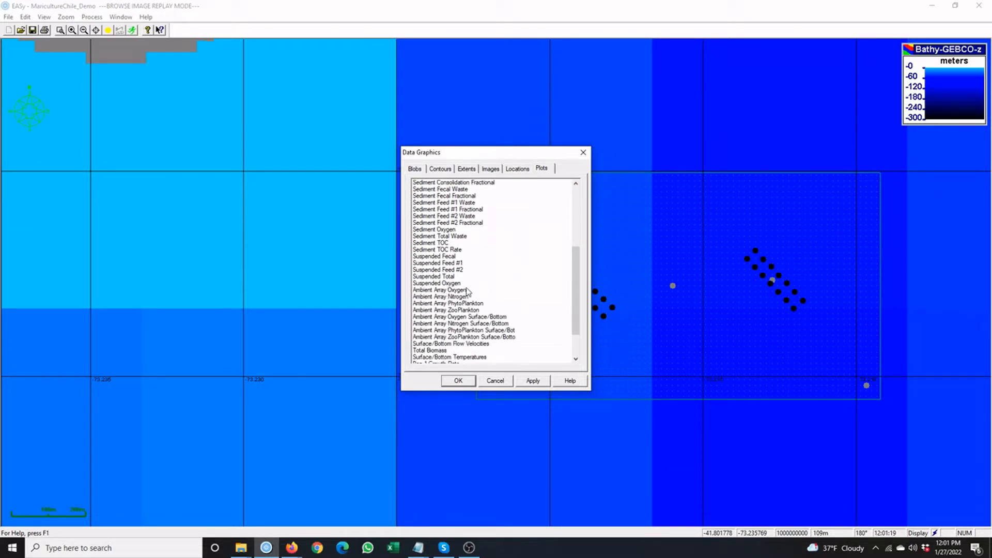
click(464, 243)
scroll(510, 292, down, 2)
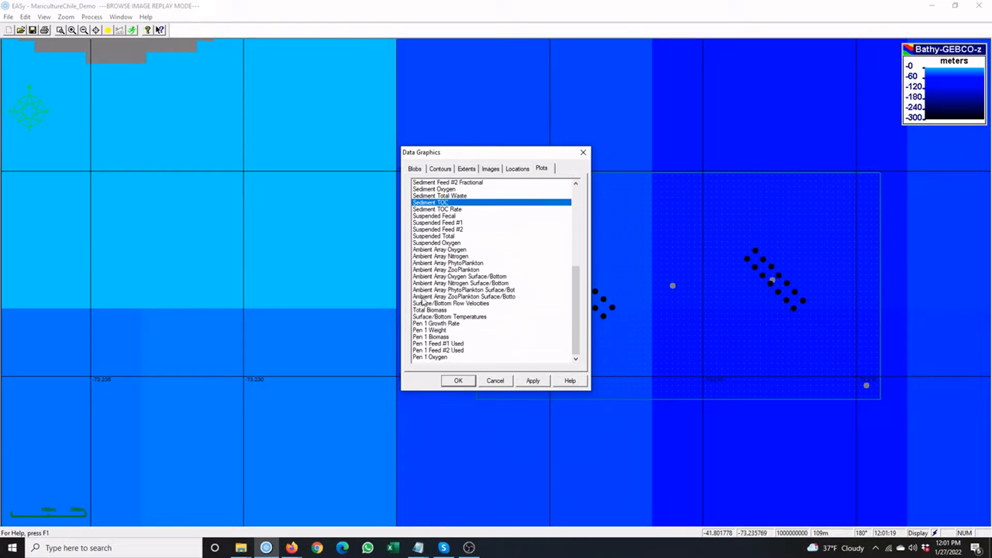
click(463, 311)
click(488, 324)
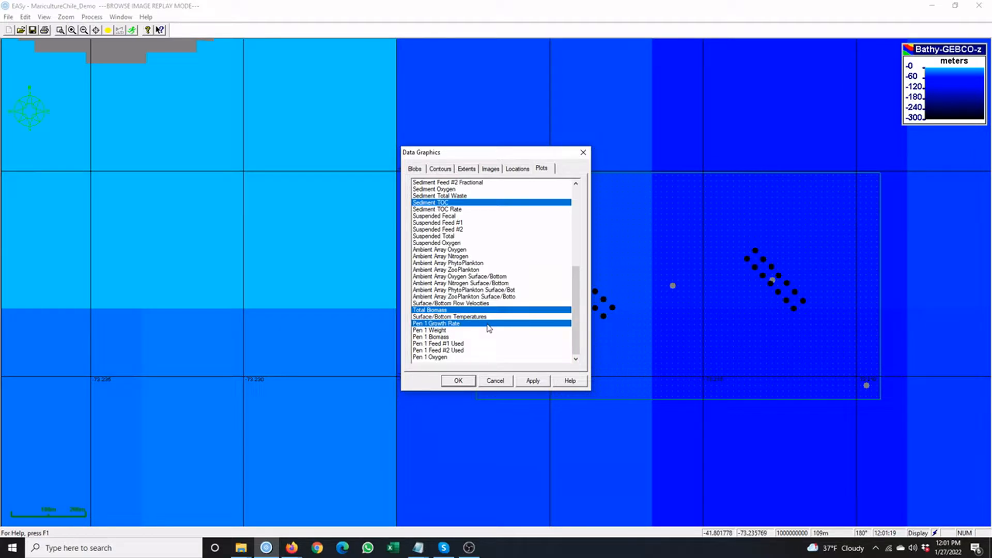
click(468, 382)
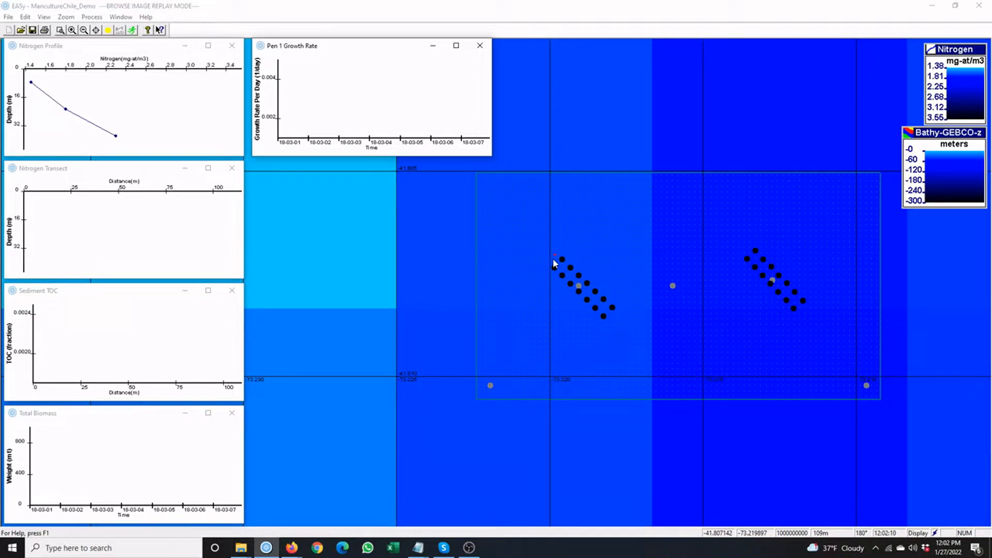
Step: Draw a transect about 1 km long across both pen groups and show the data window for pen 1
drag(481, 291, 875, 298)
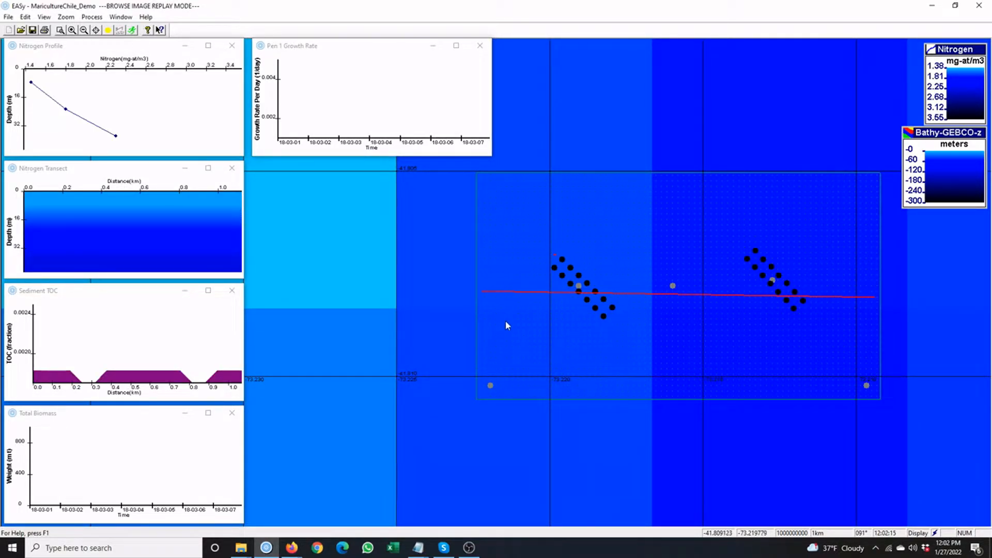
click(556, 268)
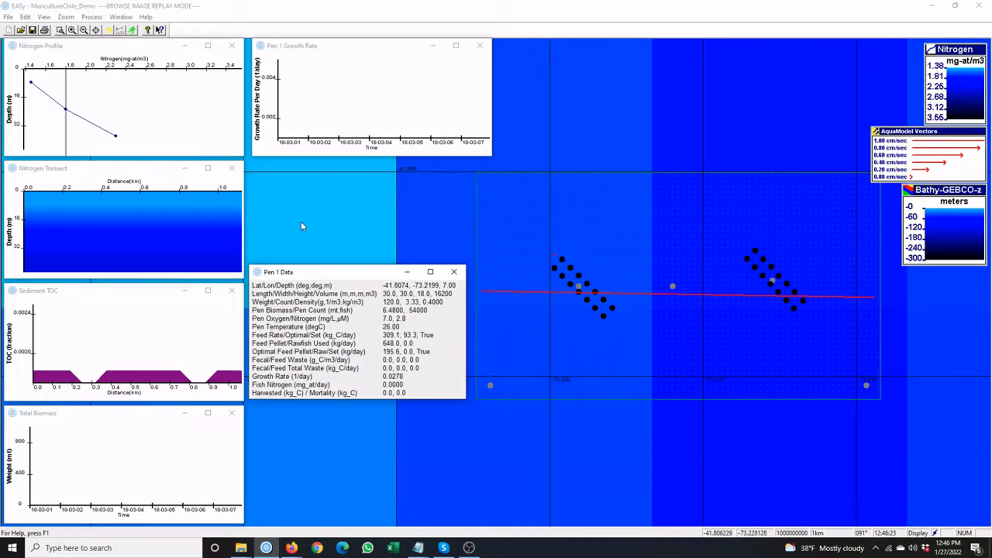
Step: Open the simulation controls, replay the captured simulation from its 2018-03-01 start, and stop it during the first simulated day
click(92, 17)
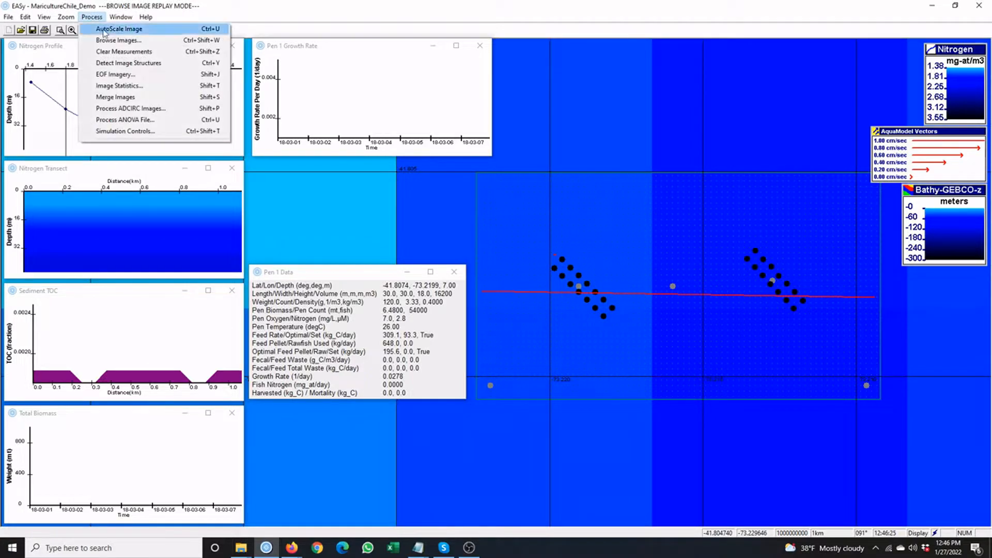
click(137, 133)
click(357, 495)
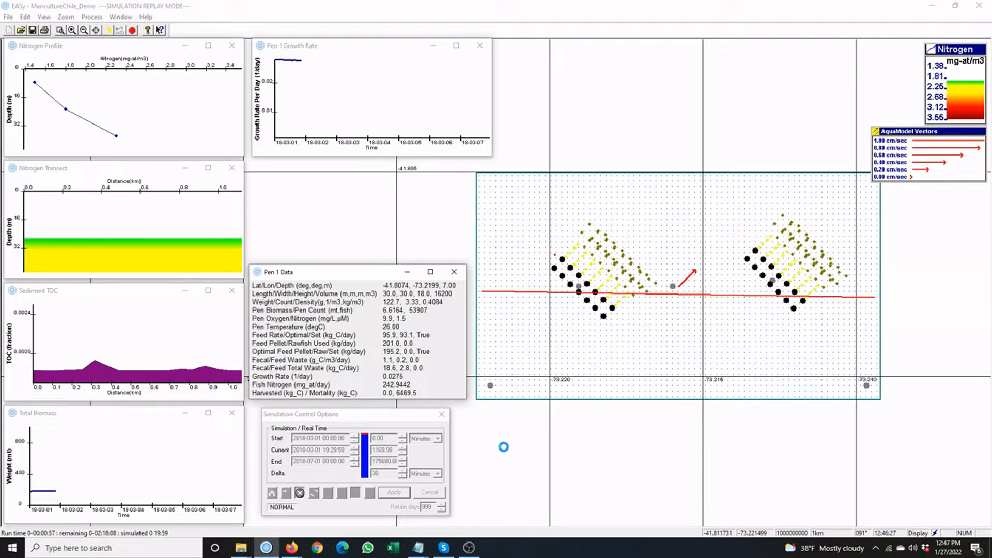
click(300, 493)
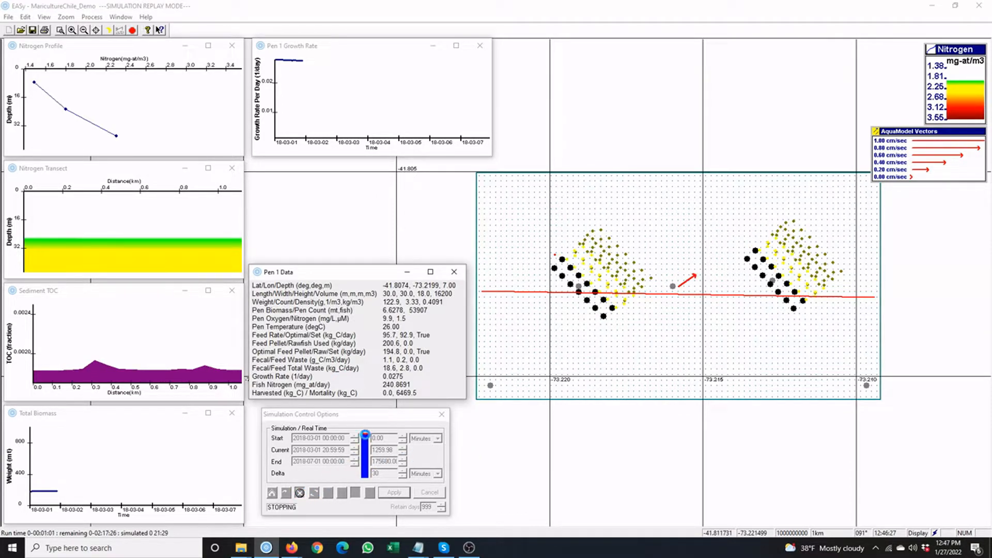
drag(364, 448, 366, 476)
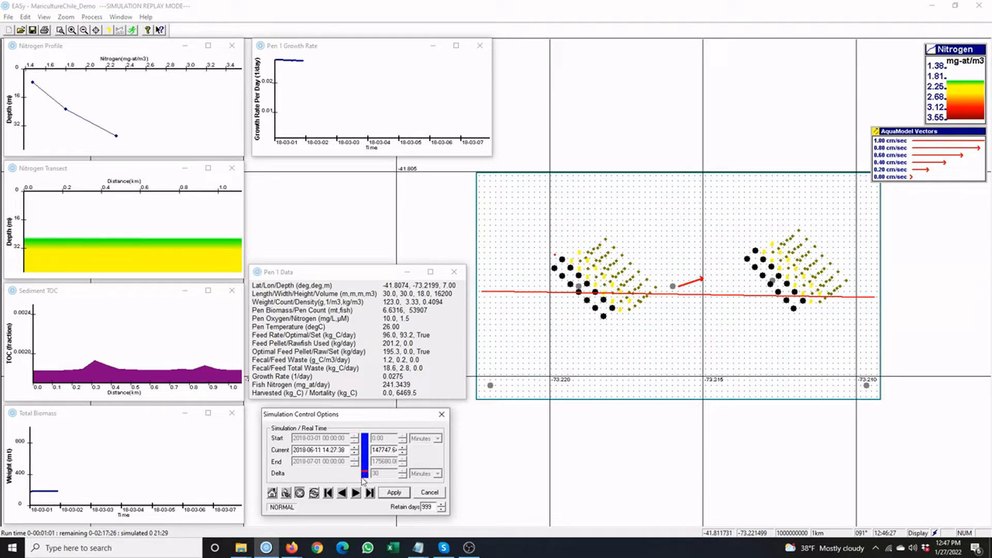
click(355, 492)
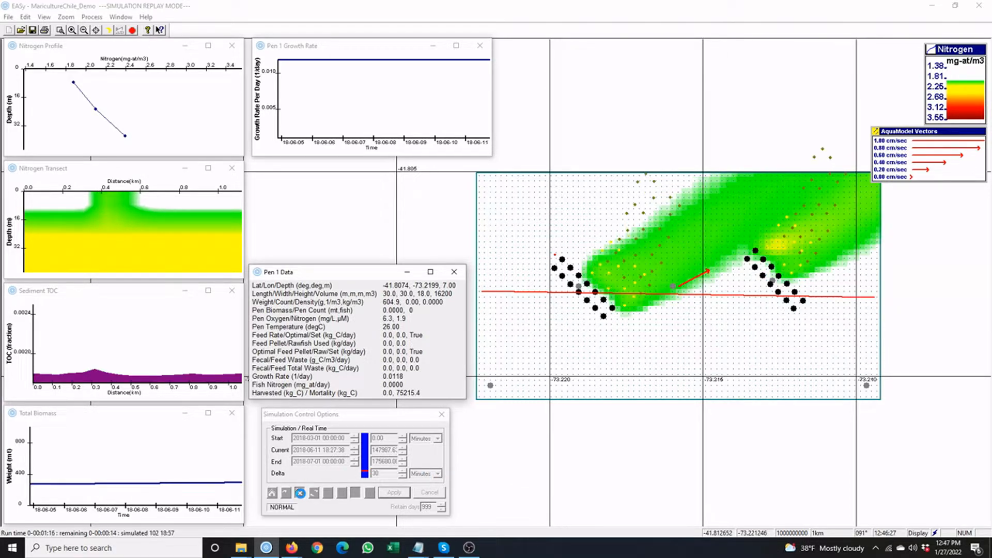
click(300, 493)
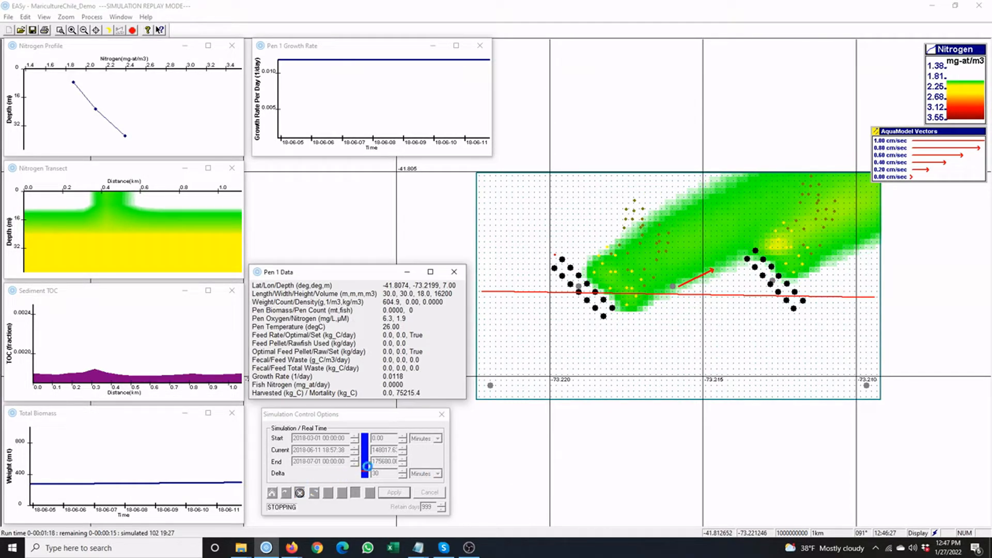
Step: Move the current simulation time back to 2018-03-06, replay the captured simulation for several hours, and stop it
drag(366, 475, 367, 437)
click(370, 492)
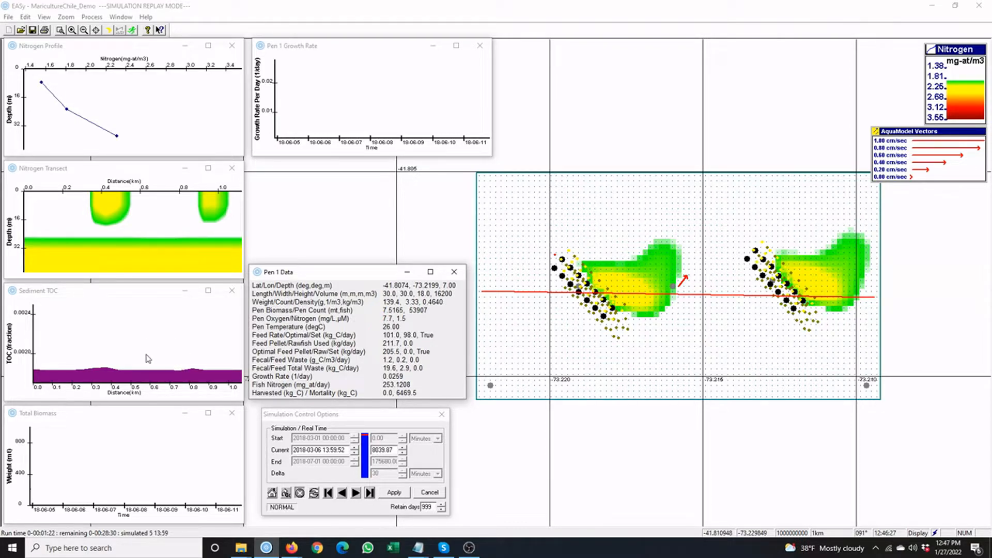
click(356, 493)
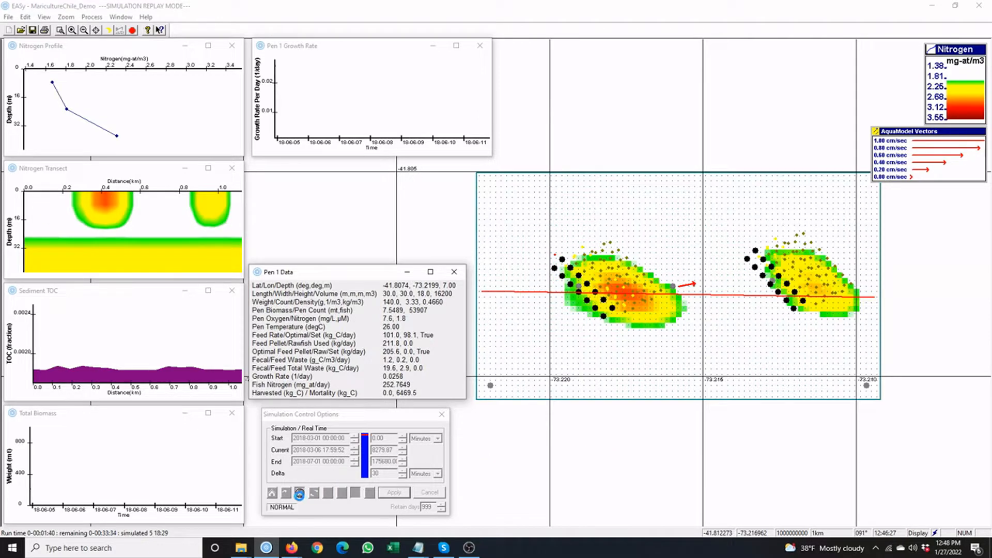
click(298, 494)
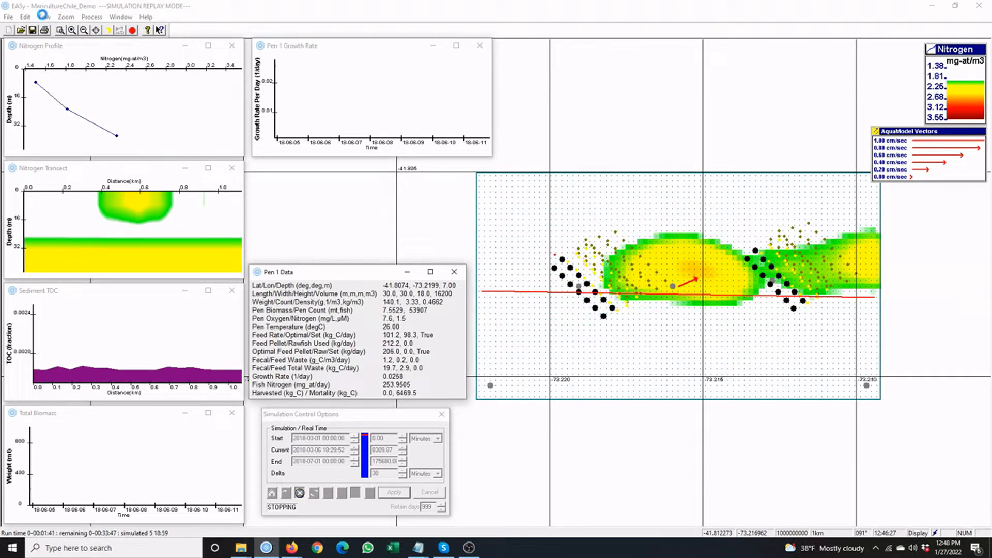
Step: Replace the Nitrogen 7.5 m image on the map with the Sediment TOC image
click(45, 17)
click(73, 78)
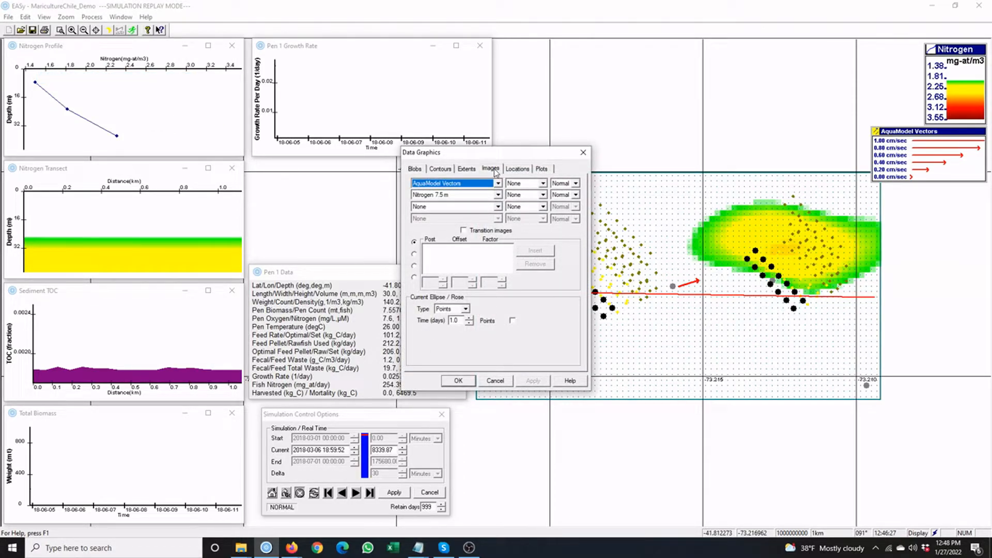
click(498, 195)
drag(501, 227, 501, 249)
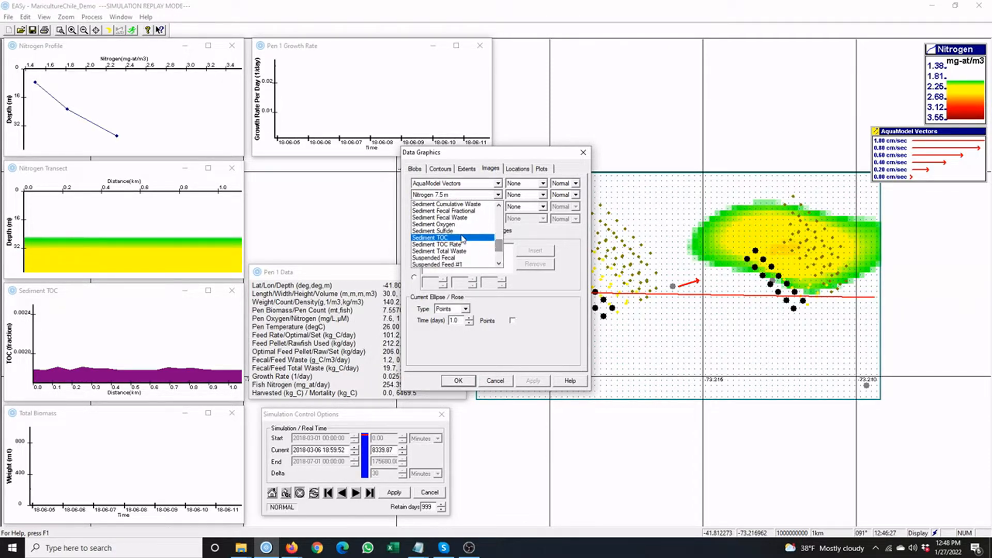
click(430, 238)
click(465, 381)
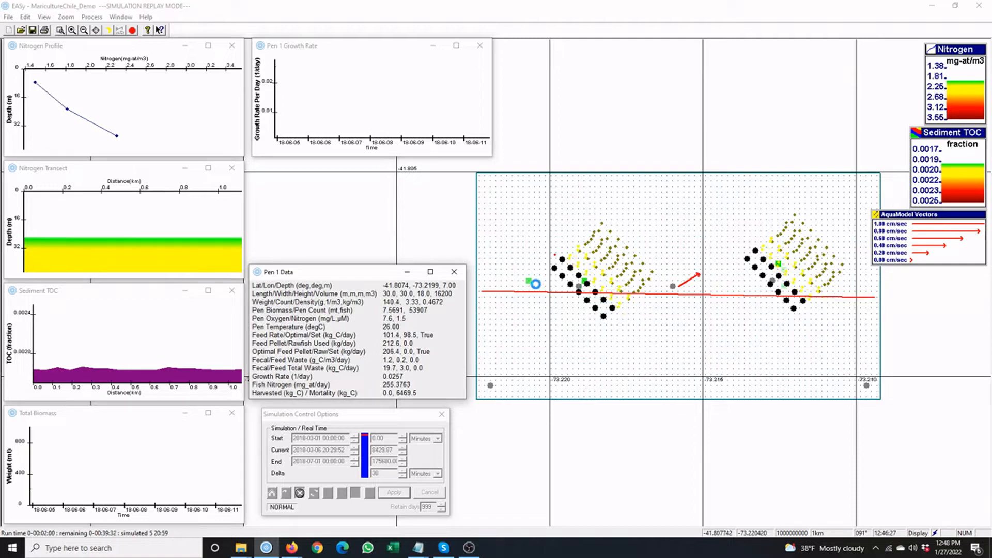
click(299, 493)
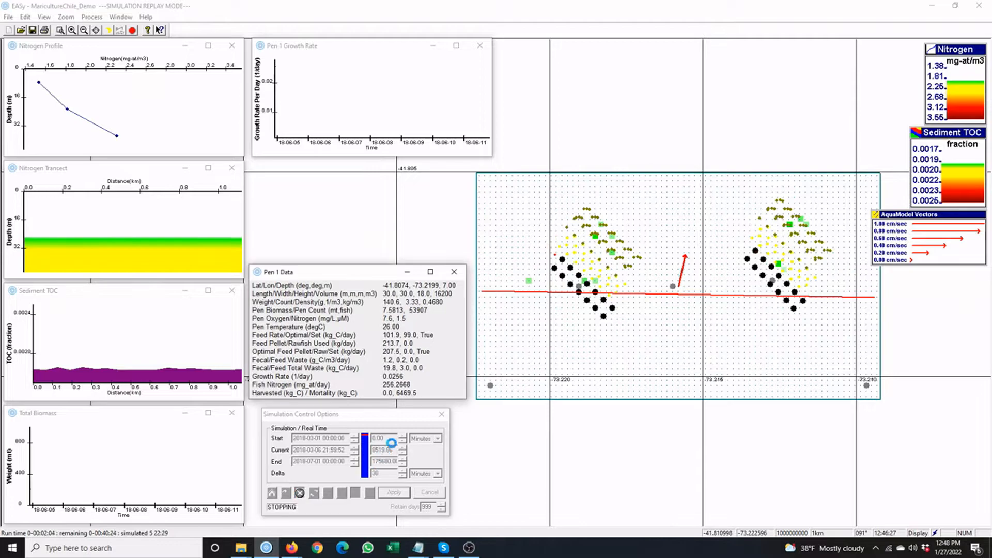
drag(366, 438, 363, 476)
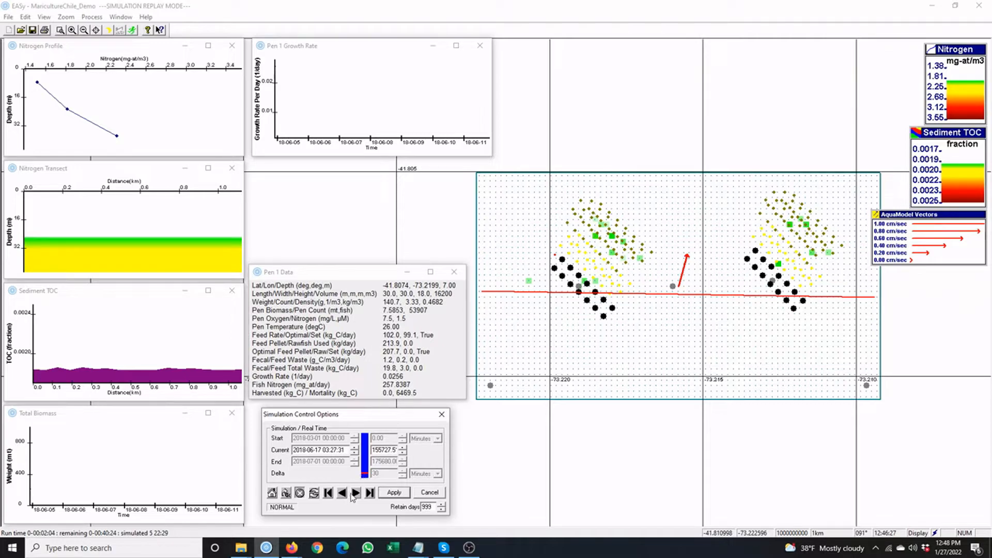
click(355, 494)
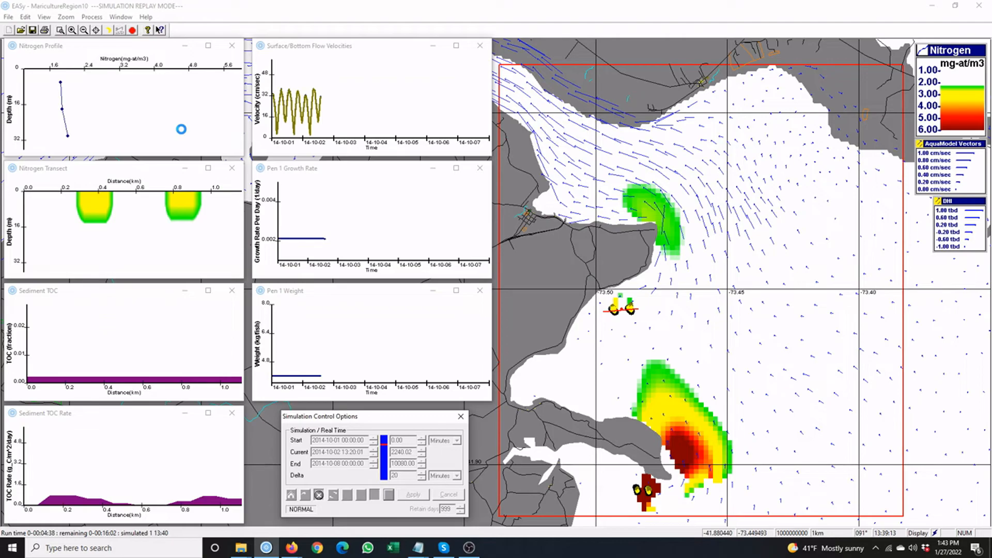
Step: Stop the MaricultureRegion10 replay and set the chart scale maximum for dissolved inorganic nitrogen to 7 µM in the model's options
mouse_move(182, 129)
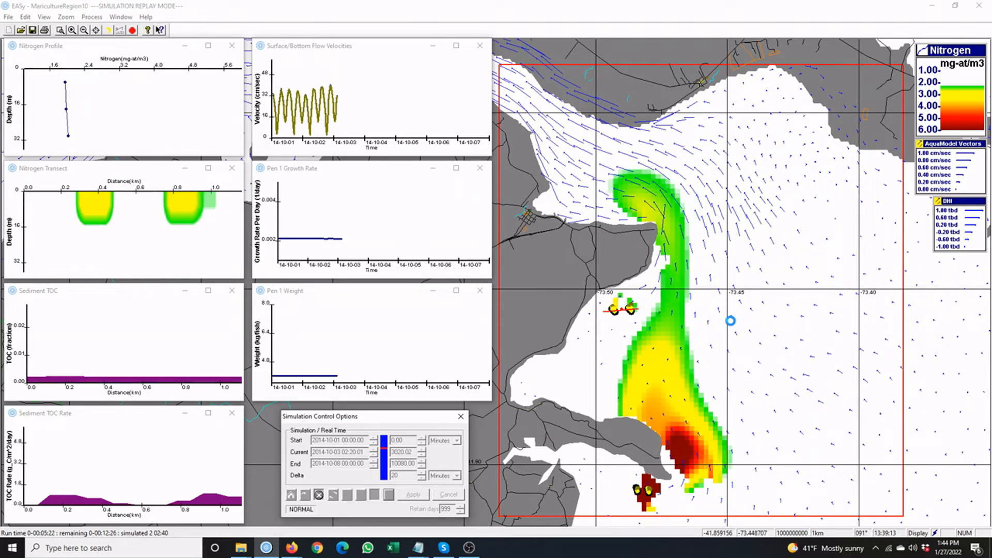
click(320, 494)
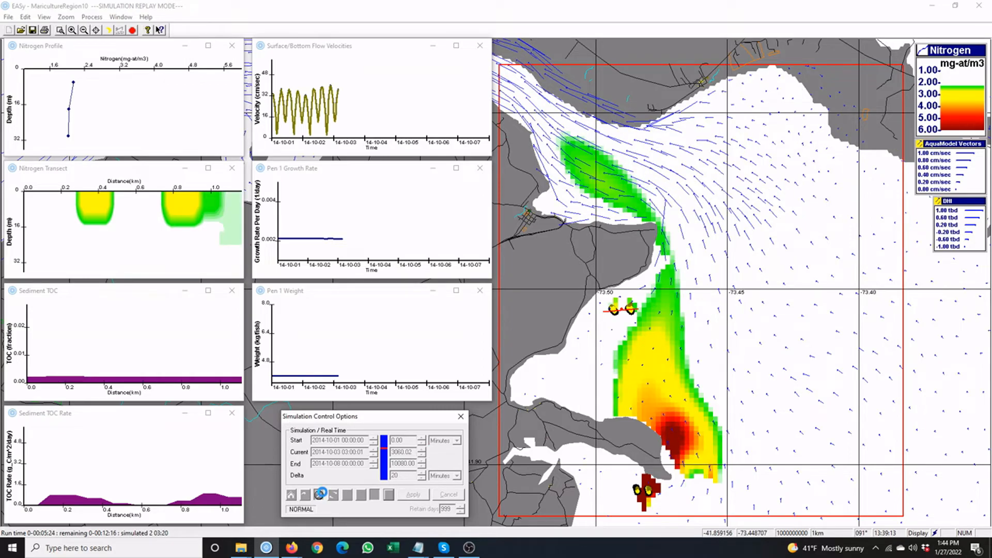
right_click(551, 295)
click(579, 320)
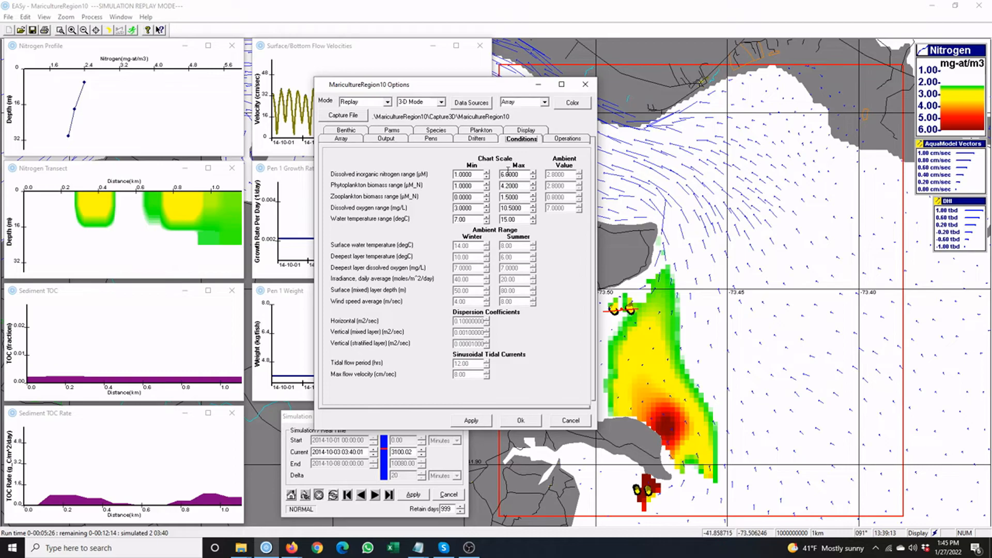
drag(504, 175, 487, 175)
text(7)
click(471, 420)
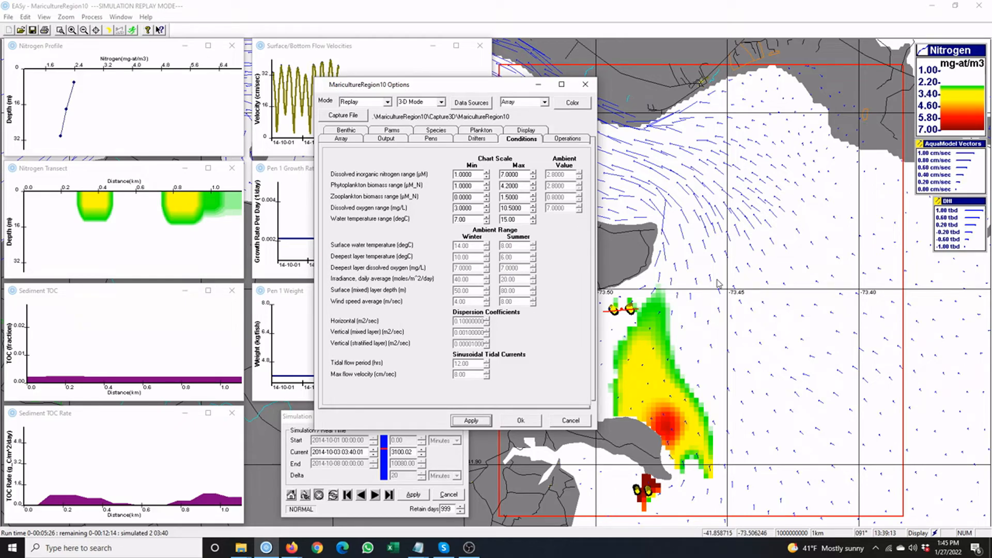
click(571, 420)
Step: Open the Nitrogen image's palette data, show its advanced settings and adjustable color posts, and close it without editing any post
right_click(700, 283)
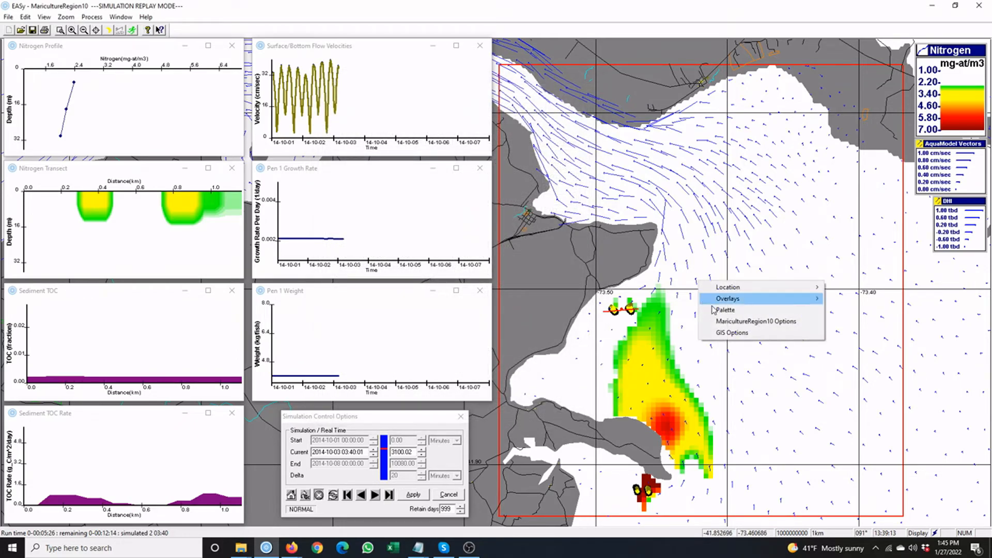
click(723, 310)
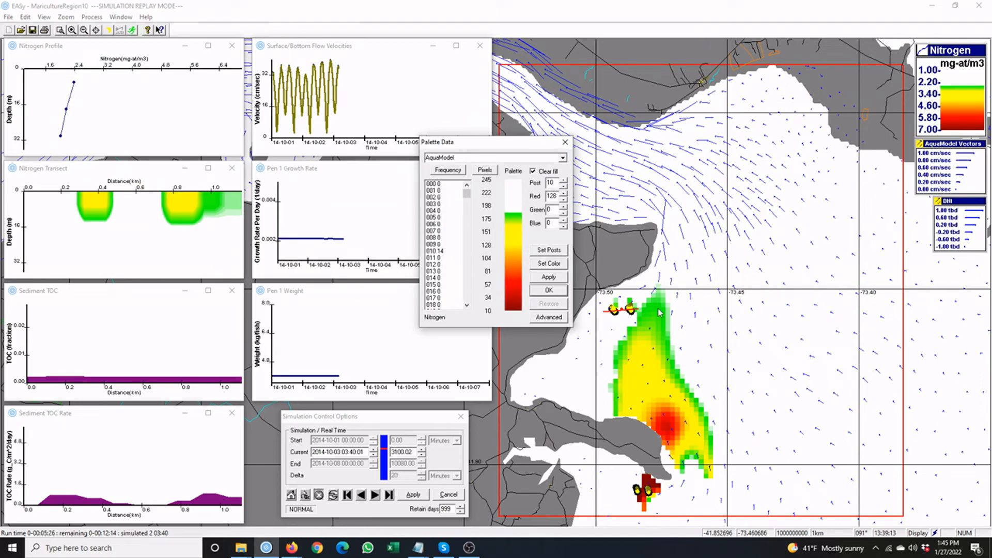
click(549, 317)
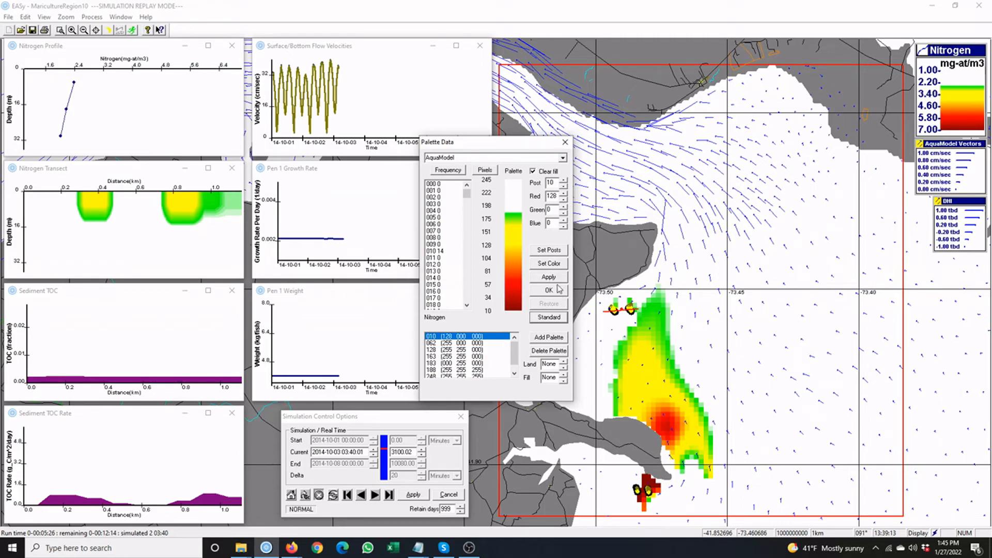
click(556, 251)
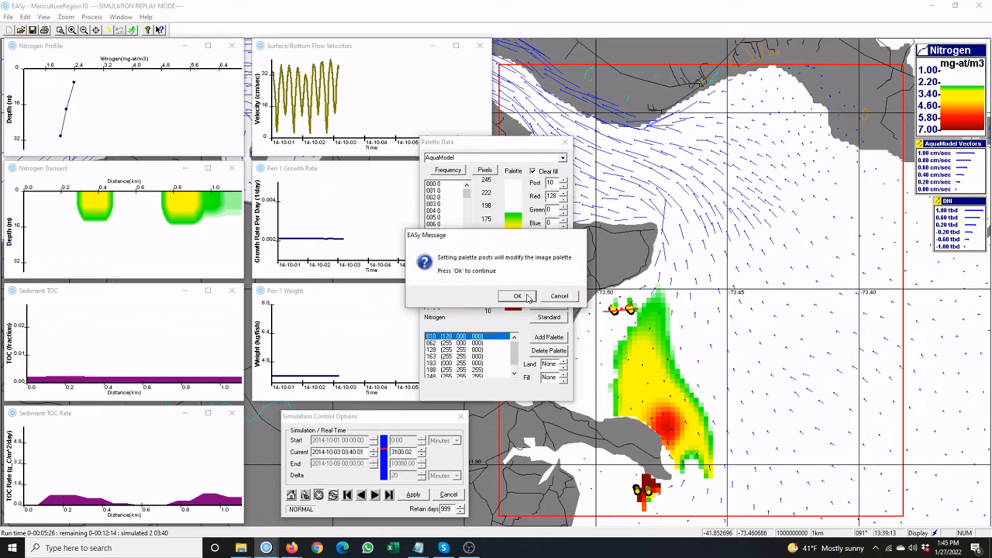
click(517, 297)
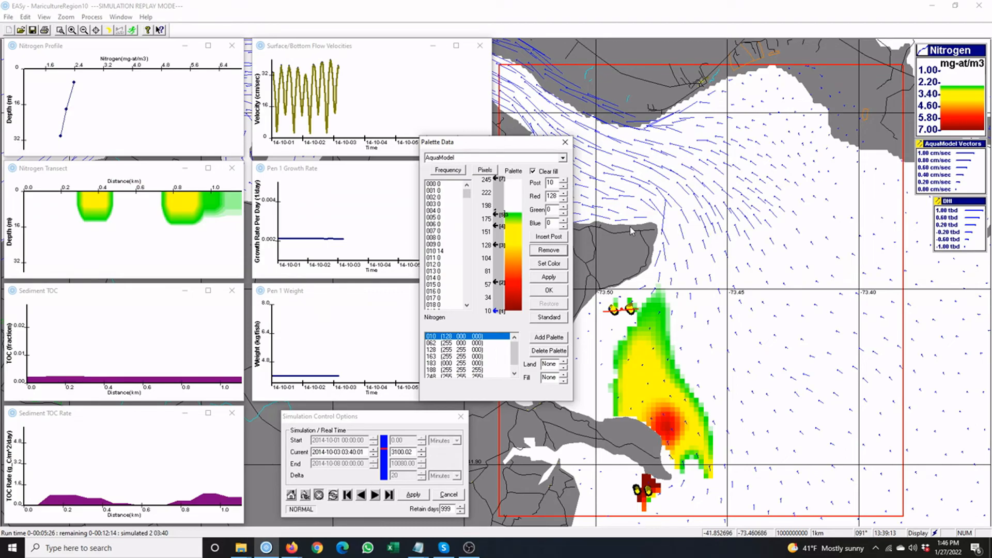
click(566, 142)
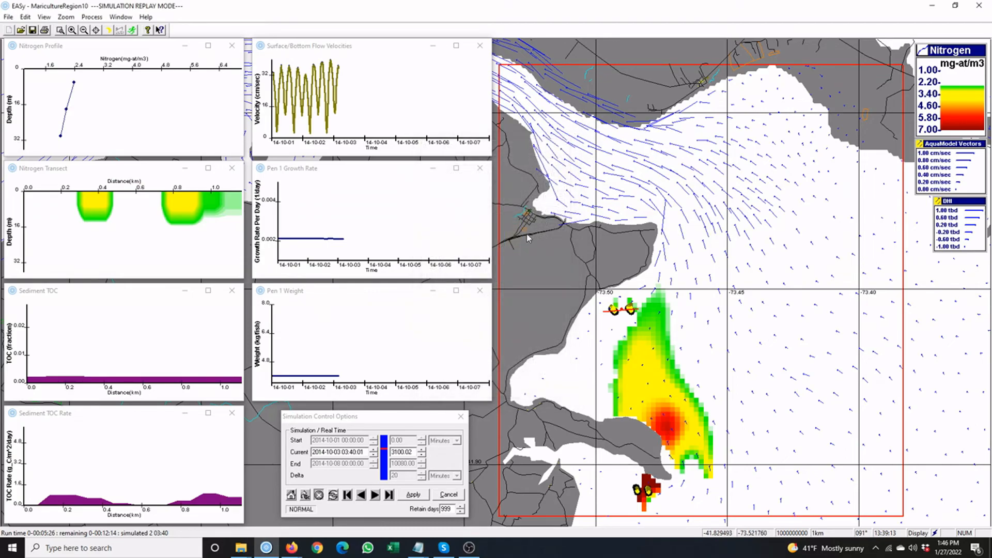
click(375, 495)
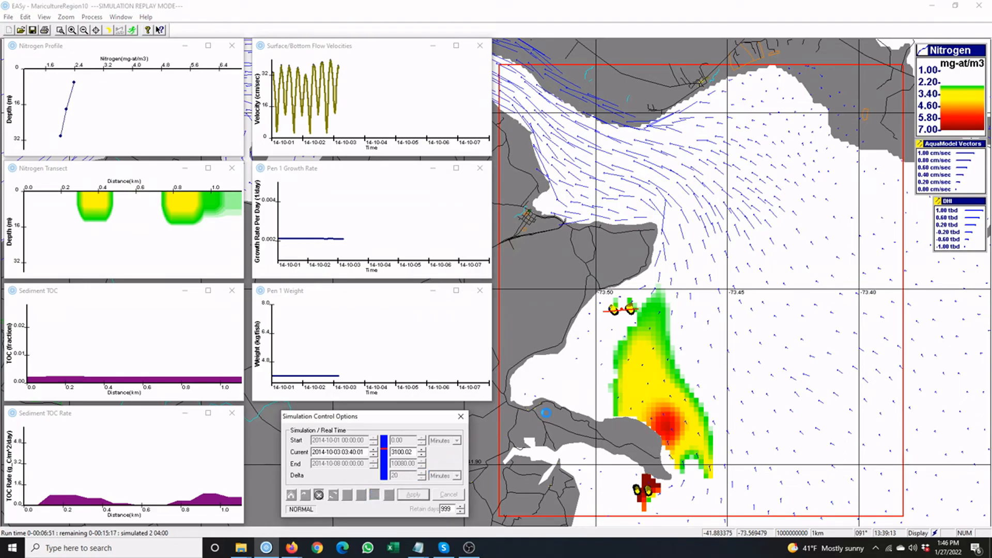